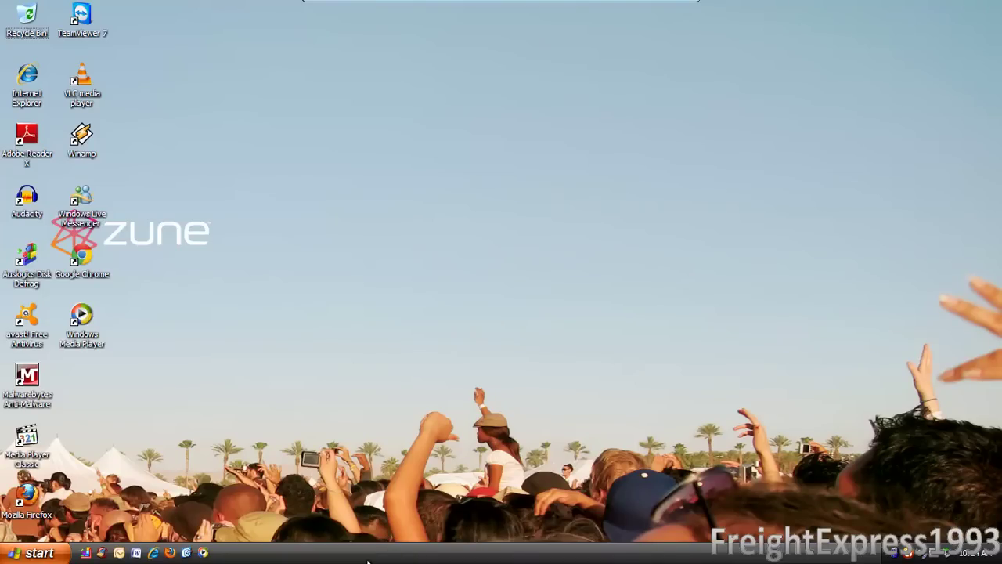
Open Mozilla Firefox and check its version information
click(30, 491)
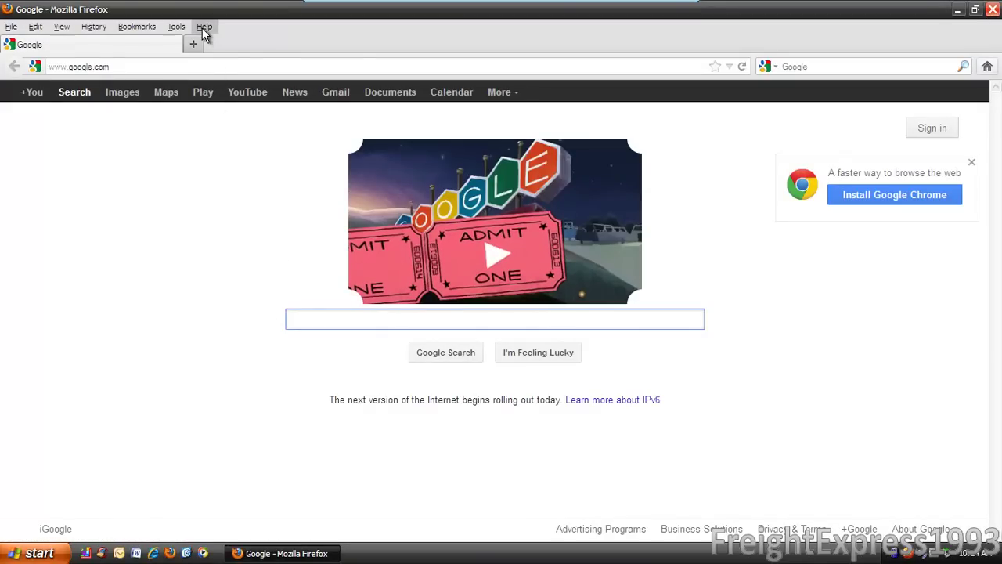
click(203, 27)
click(252, 112)
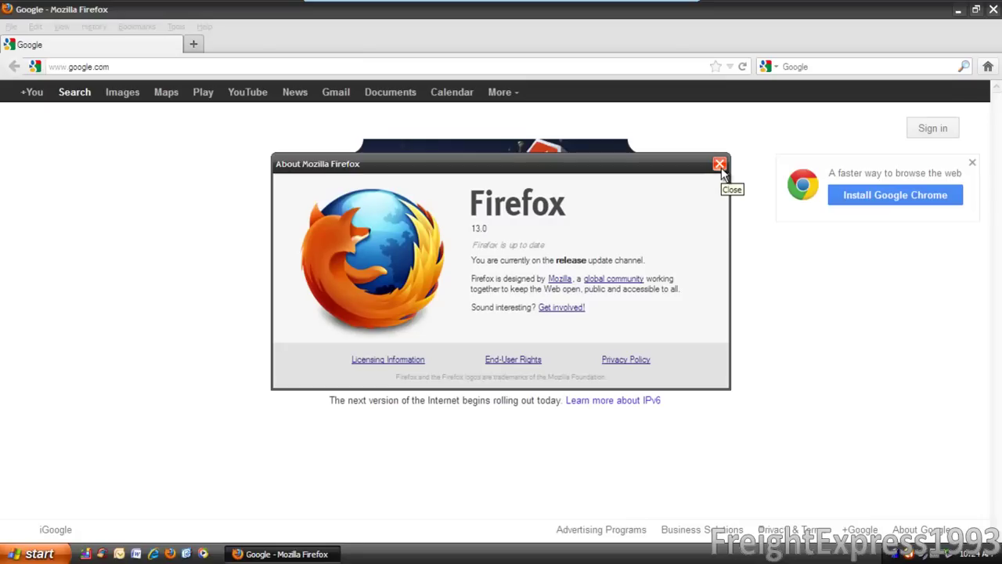
click(719, 165)
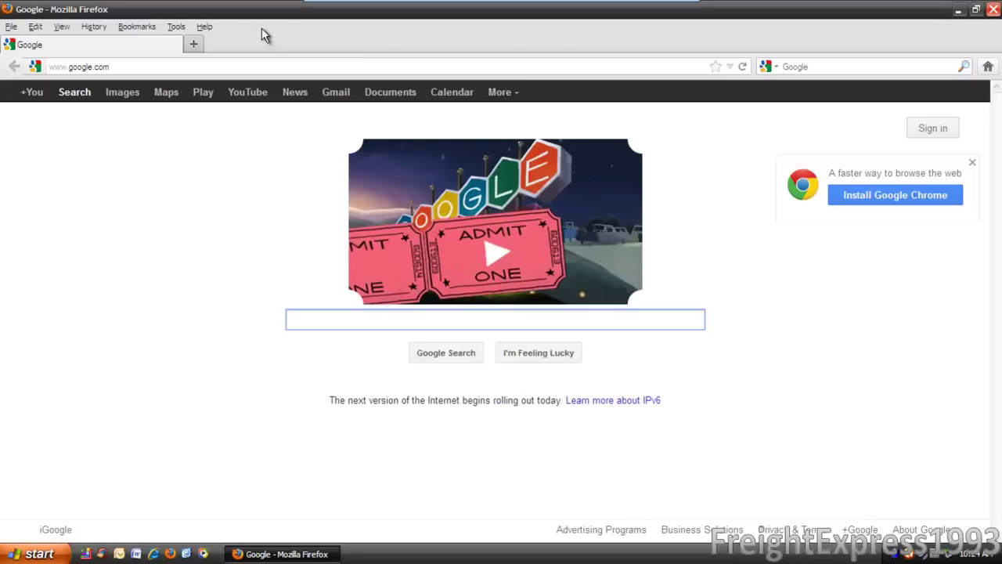
Open the Firefox options and review the General, Tabs, Content and Applications settings
click(177, 26)
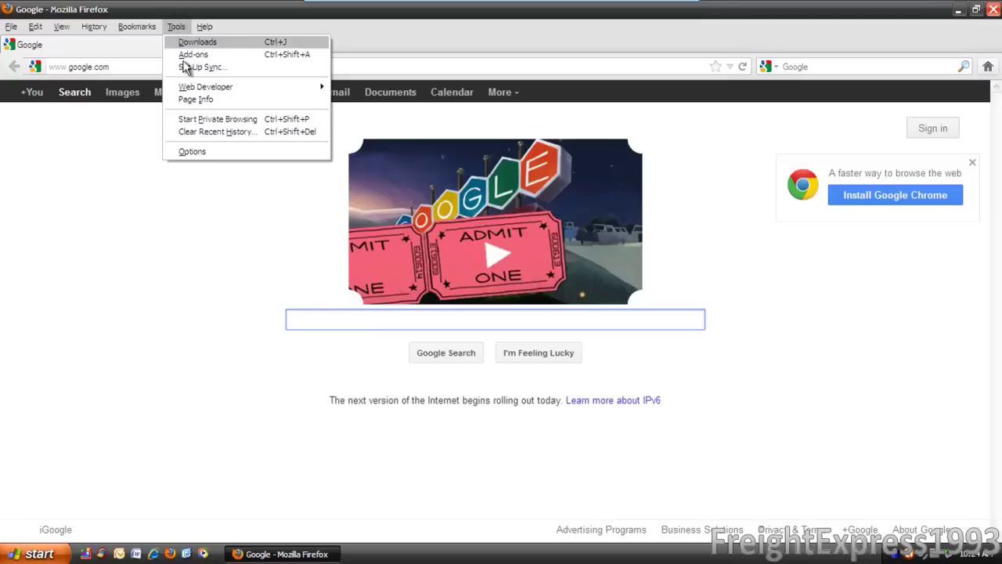
click(187, 152)
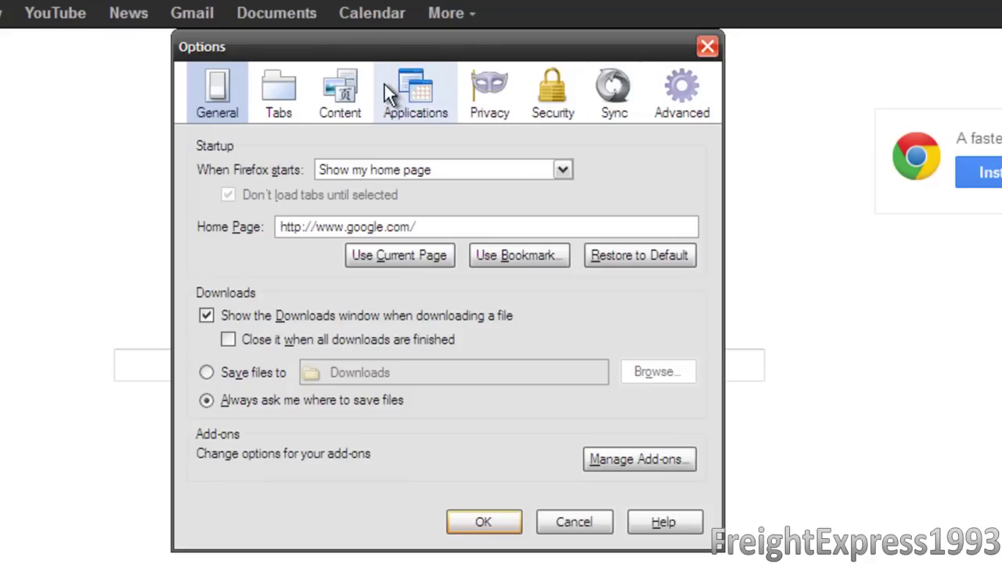
click(285, 90)
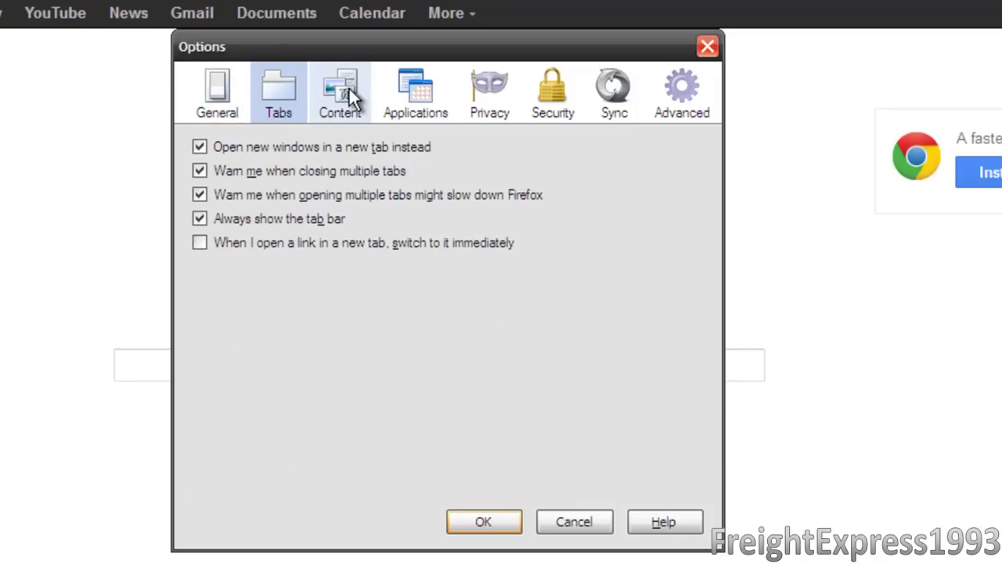
click(349, 86)
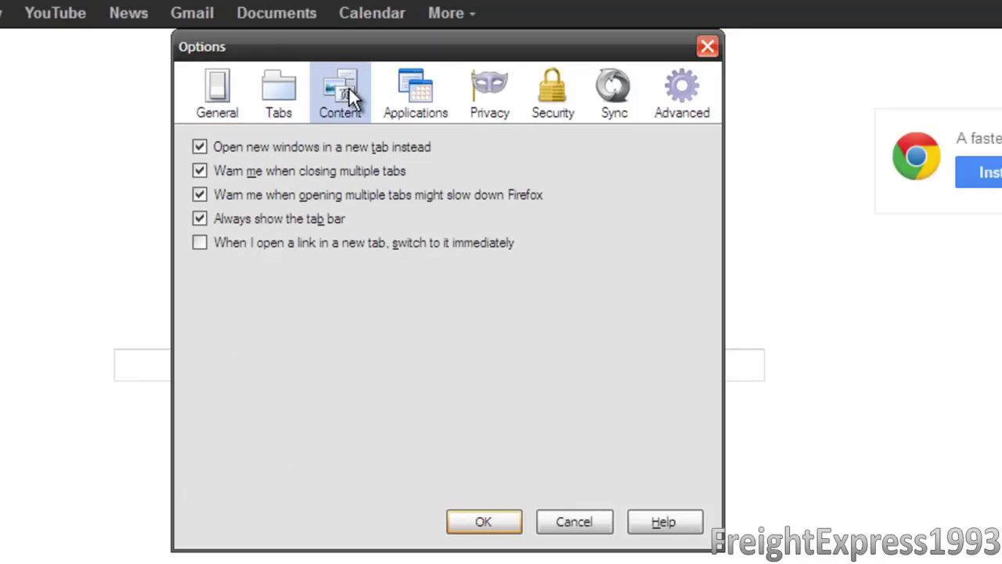
click(473, 93)
click(413, 91)
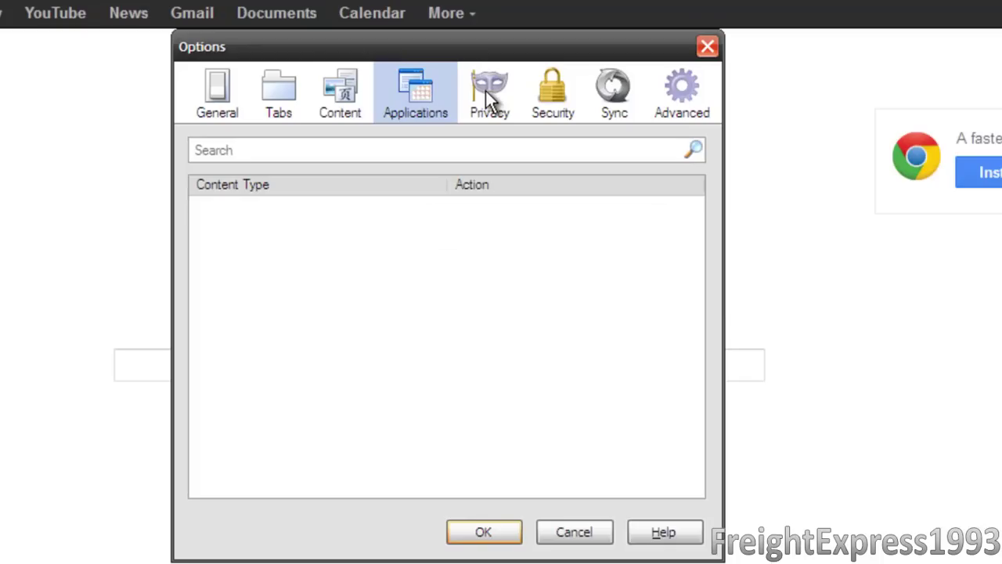
Configure the privacy options to tell websites not to track, with custom history settings that keep cookies until Firefox closes
click(484, 100)
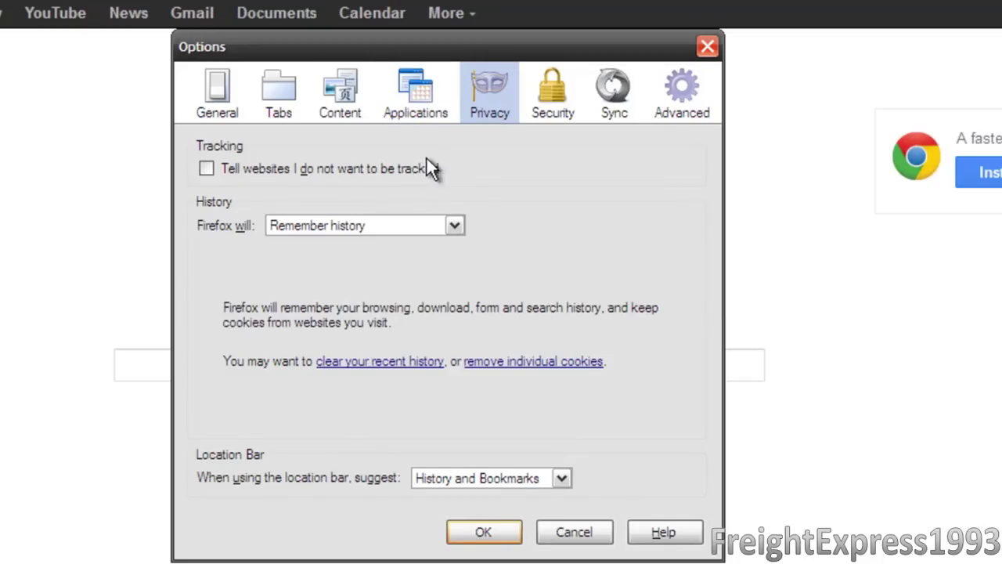
click(305, 177)
click(384, 226)
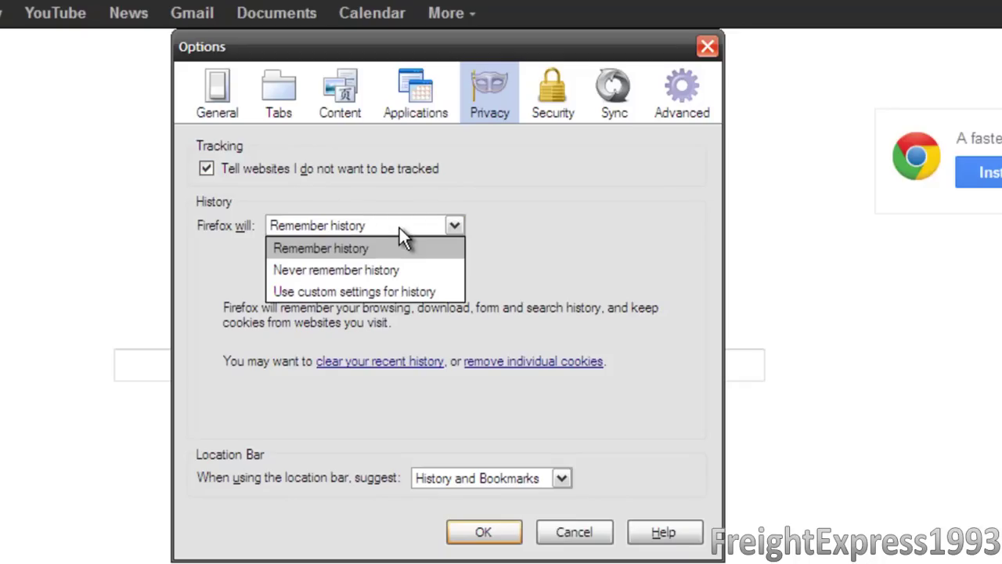
click(364, 292)
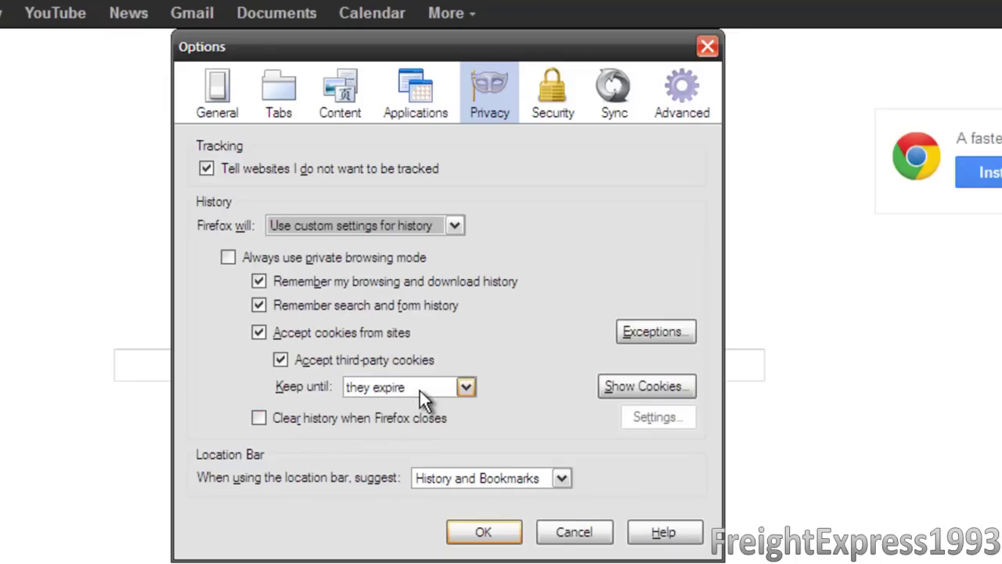
click(466, 388)
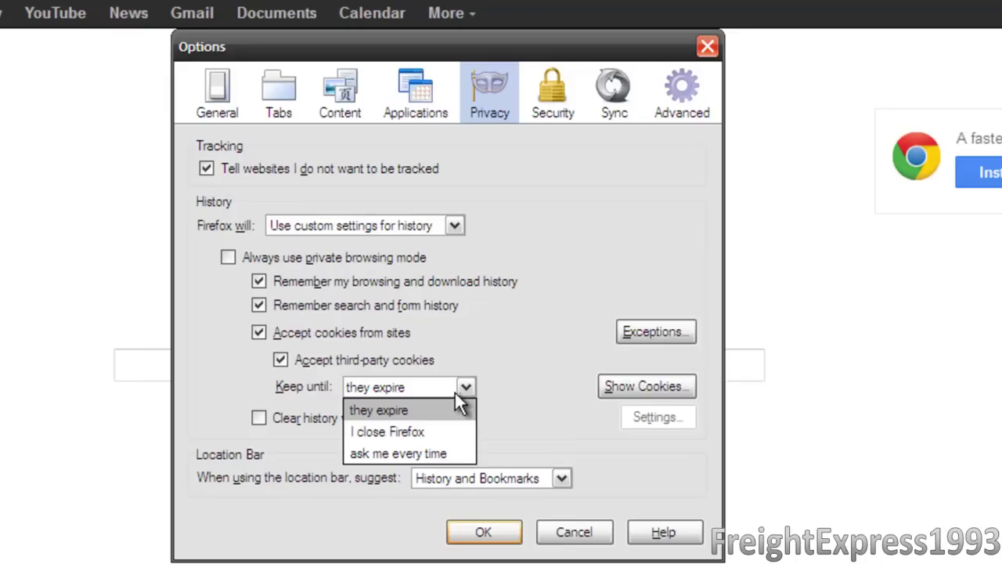
click(416, 430)
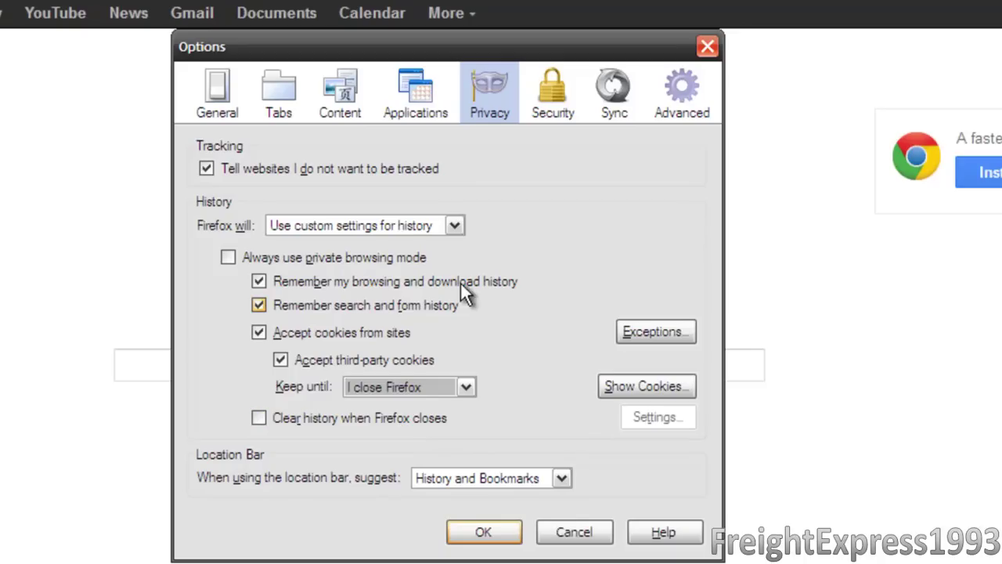
Review the Security and Advanced settings and accept the changed options
click(563, 98)
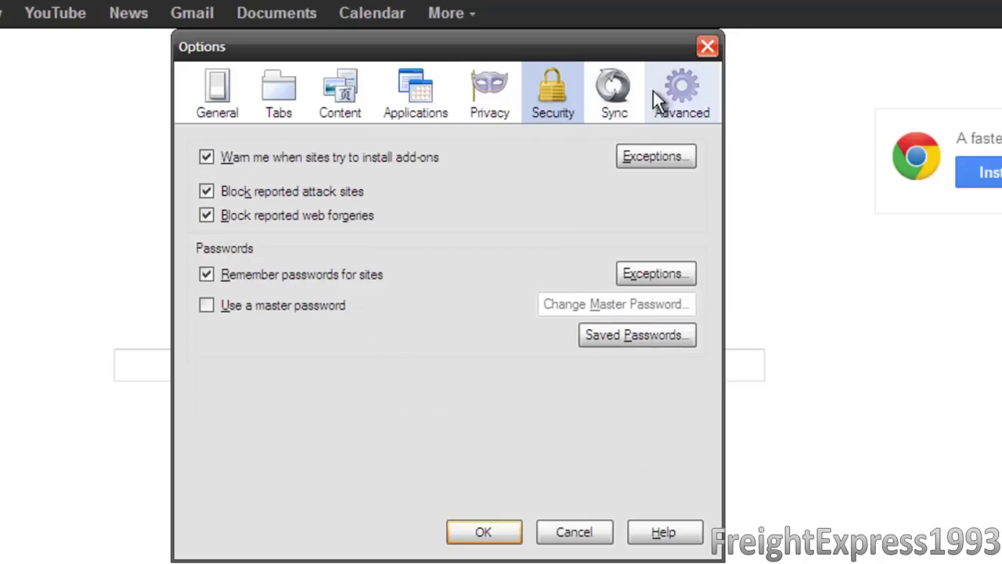
click(676, 86)
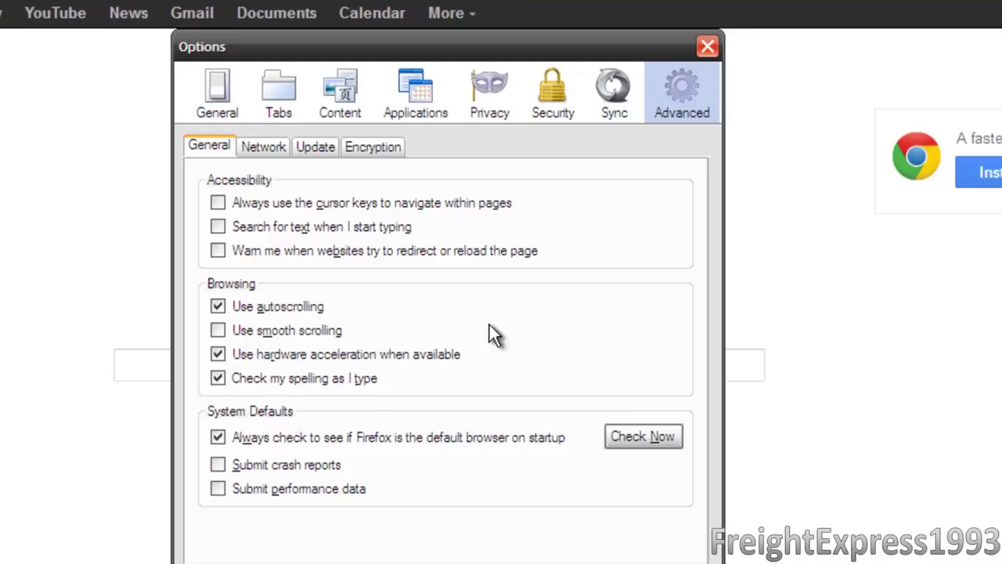
click(509, 513)
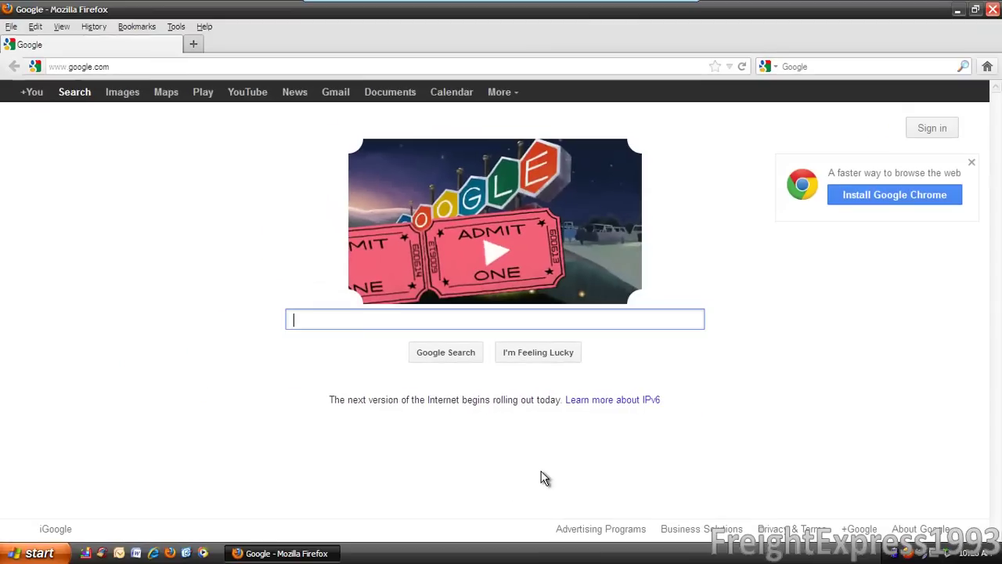
Open the about:config page and accept its warning with "Show this warning next time" turned off
click(89, 69)
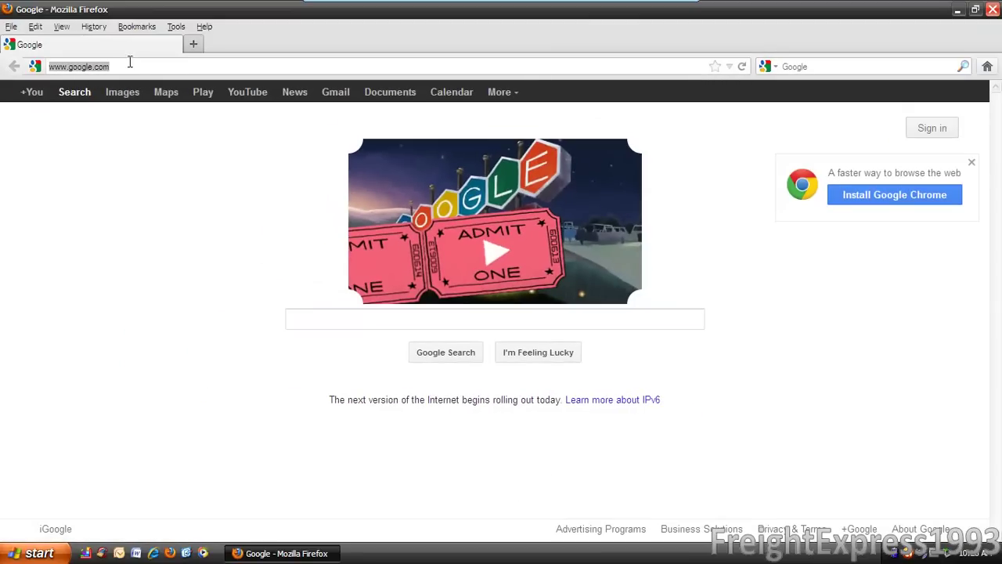
text(about)
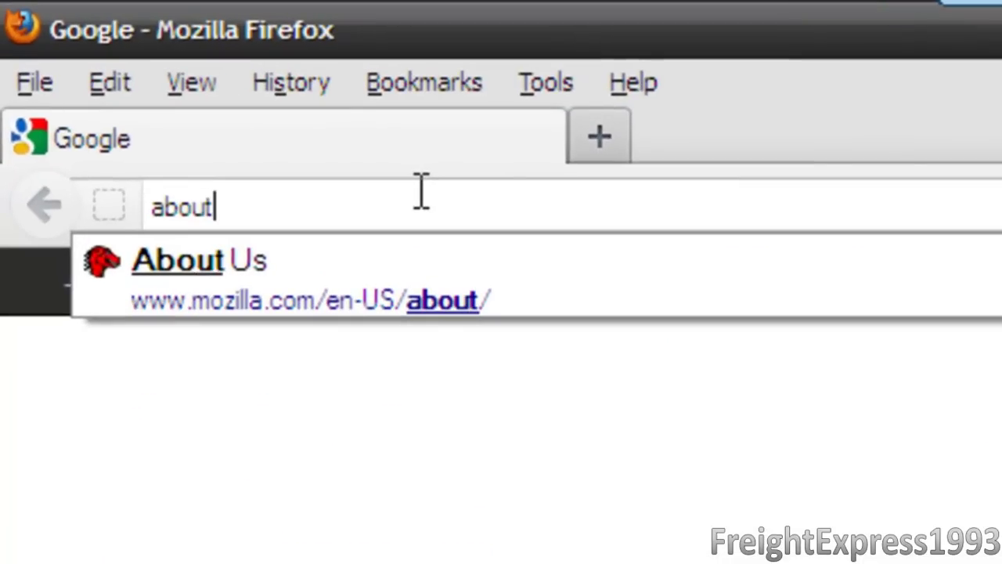
text(:confi)
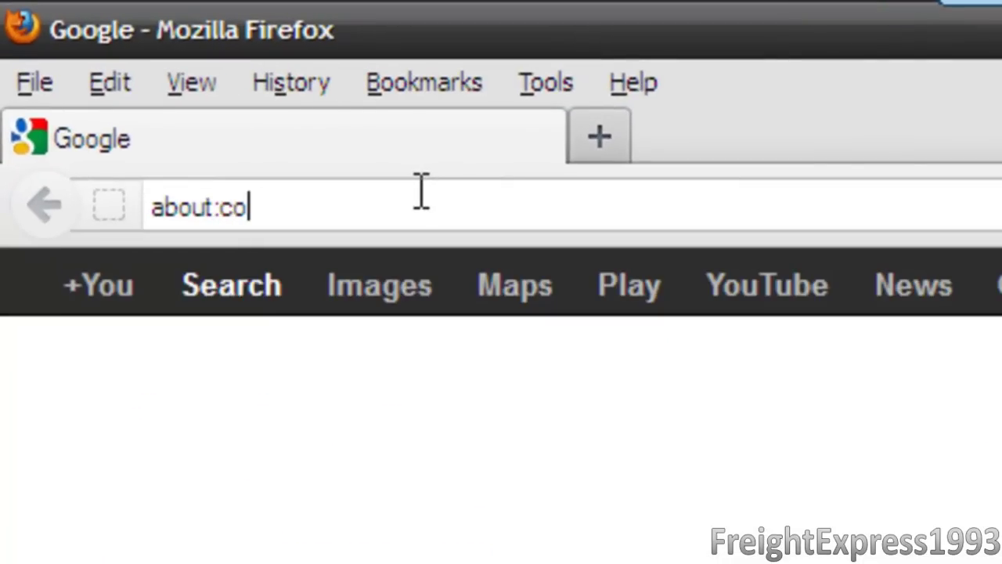
text(g)
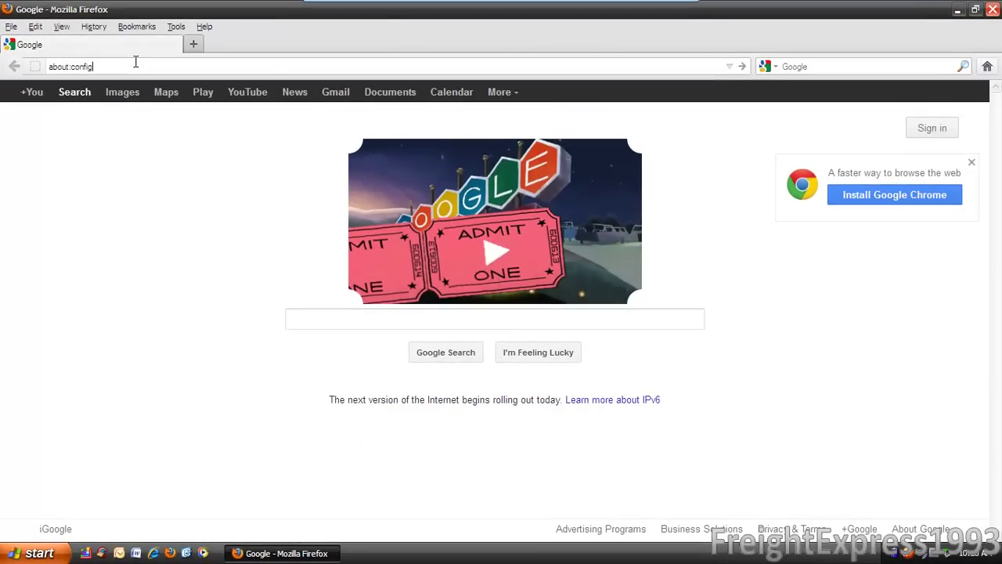
key(Return)
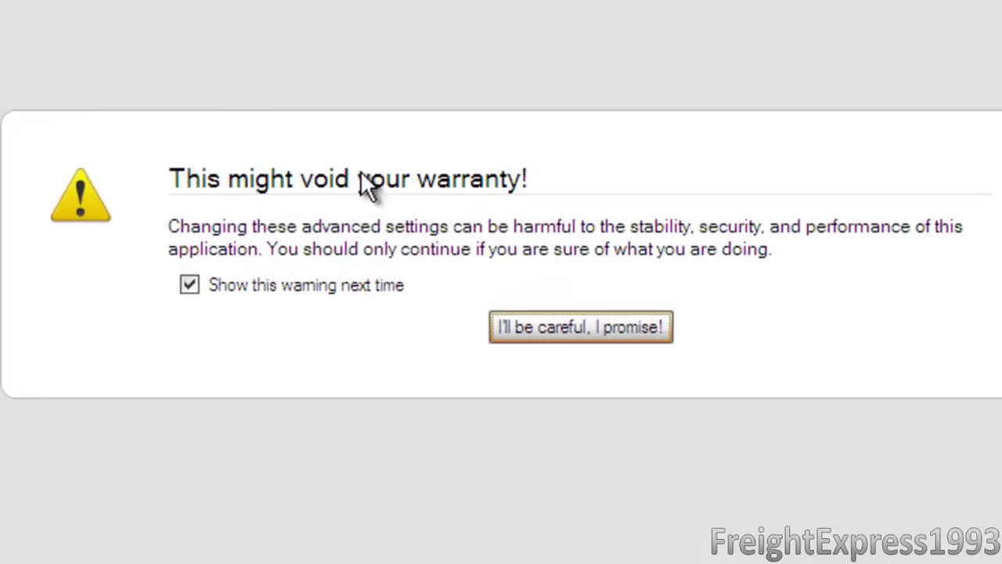
click(186, 283)
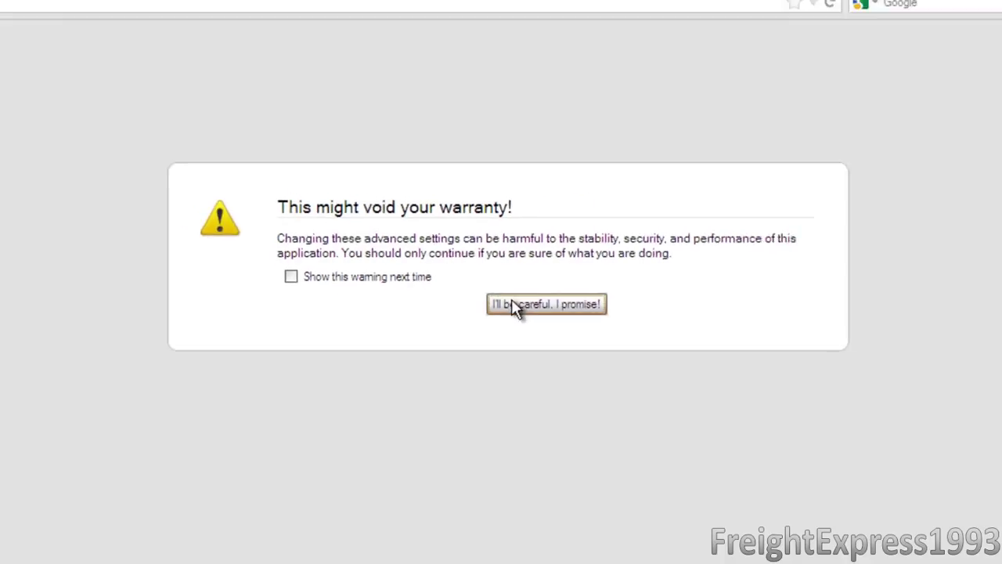
click(517, 306)
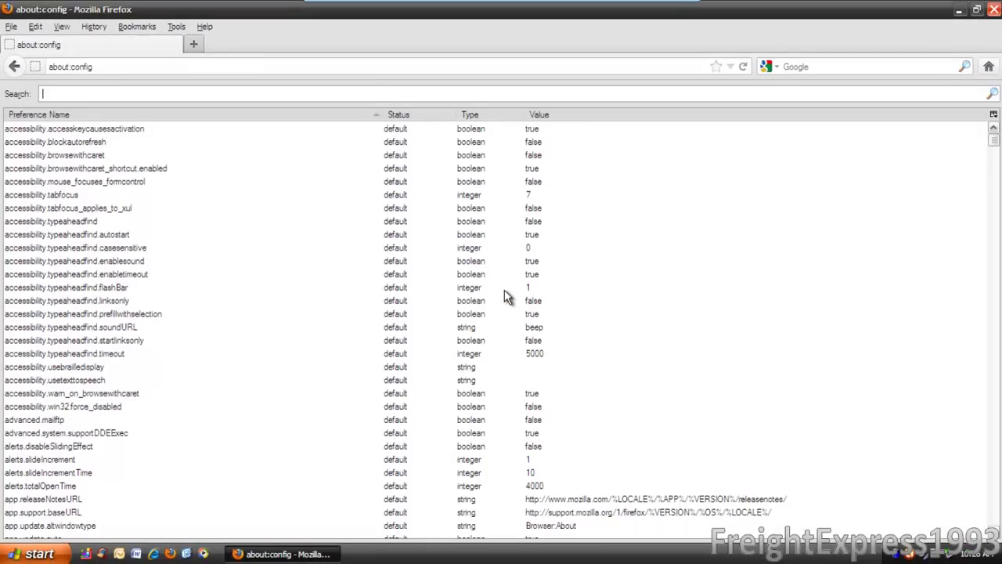
Reopen the Firefox options and turn off hardware acceleration in the advanced browsing settings
click(177, 26)
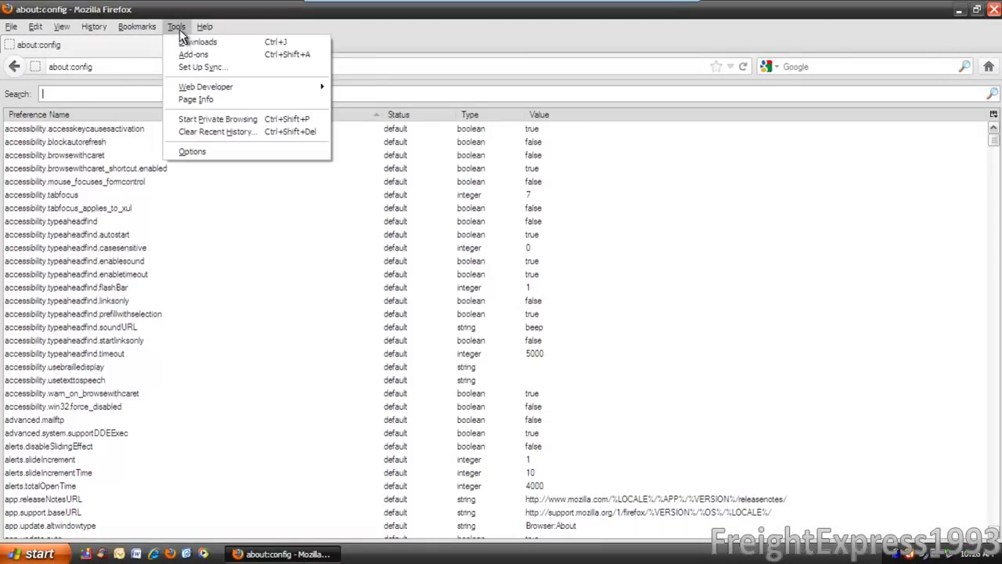
click(188, 152)
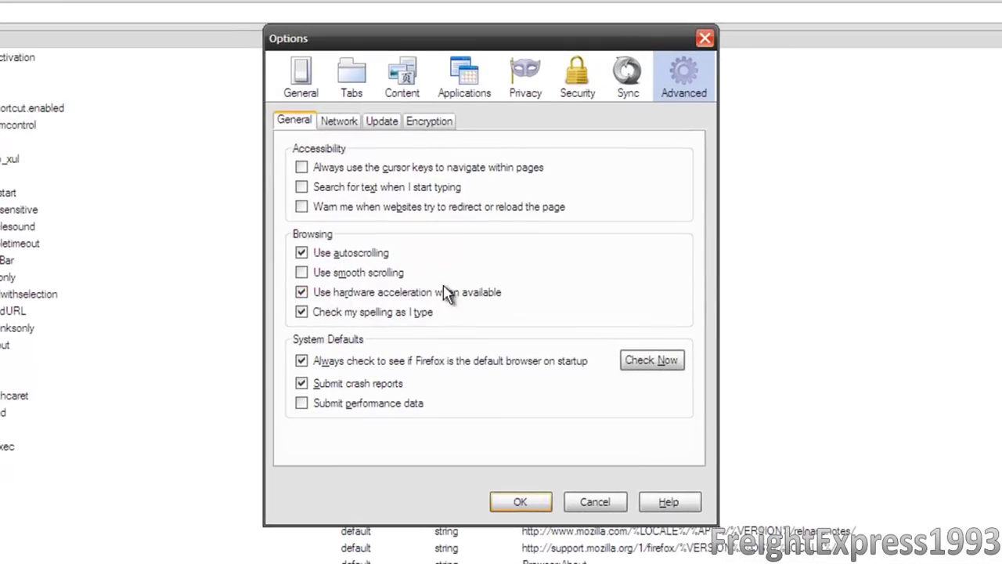
click(302, 312)
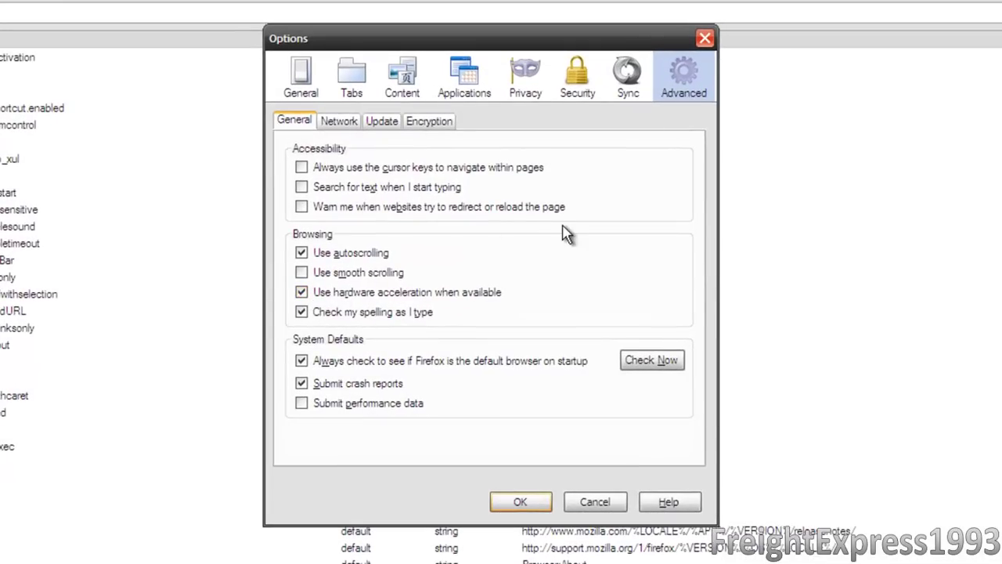
click(302, 293)
Review the startup, download and Firefox update settings and accept the options
click(302, 87)
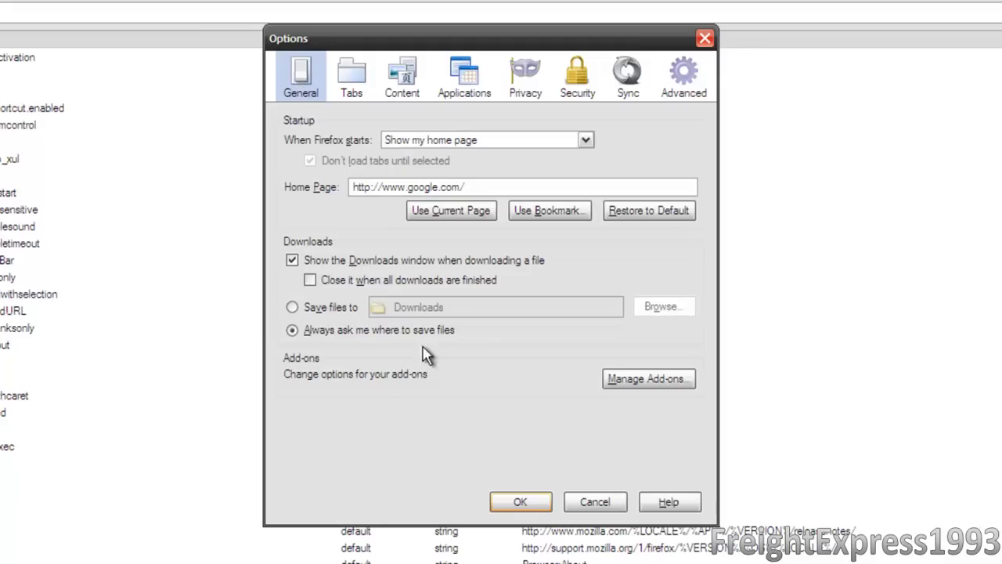
click(689, 62)
click(386, 123)
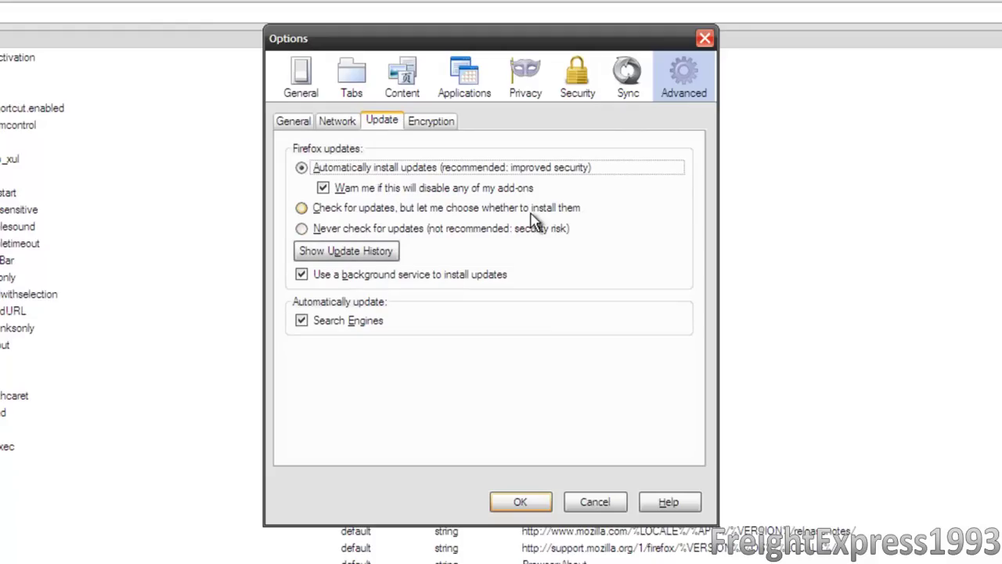
click(296, 121)
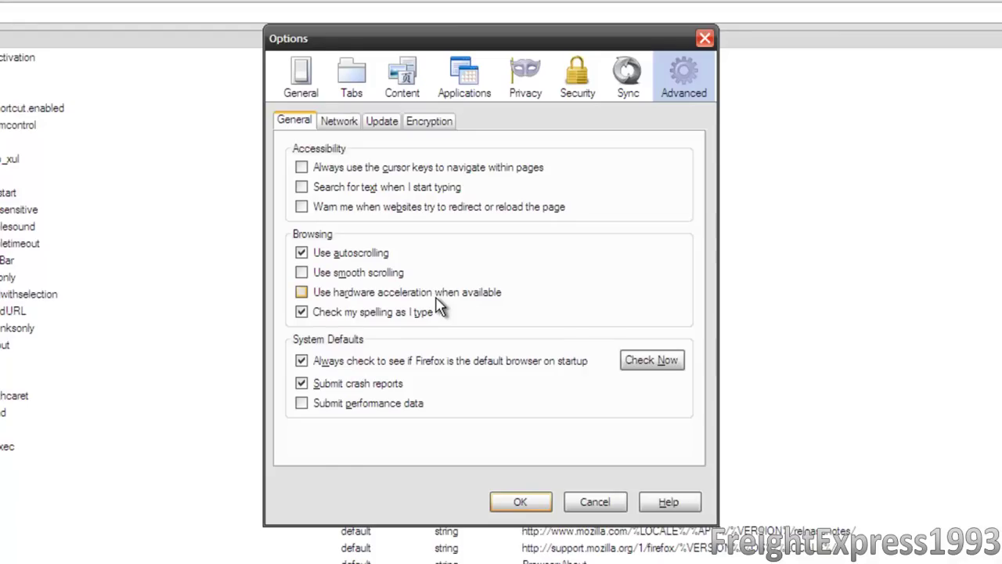
click(302, 94)
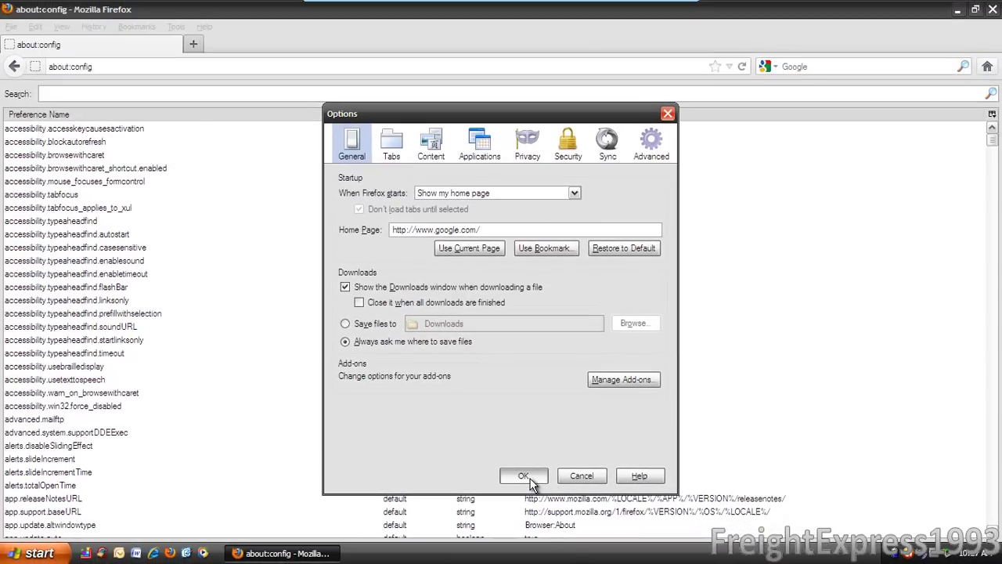
click(524, 476)
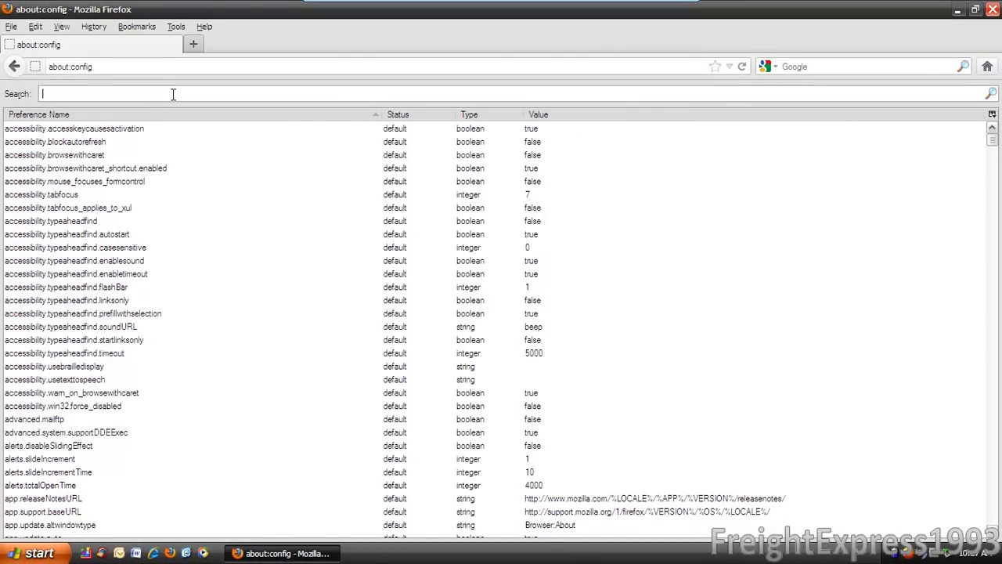
Filter the preferences by "animate" and set browser.fullscreen.animateUp to 0
text(anim)
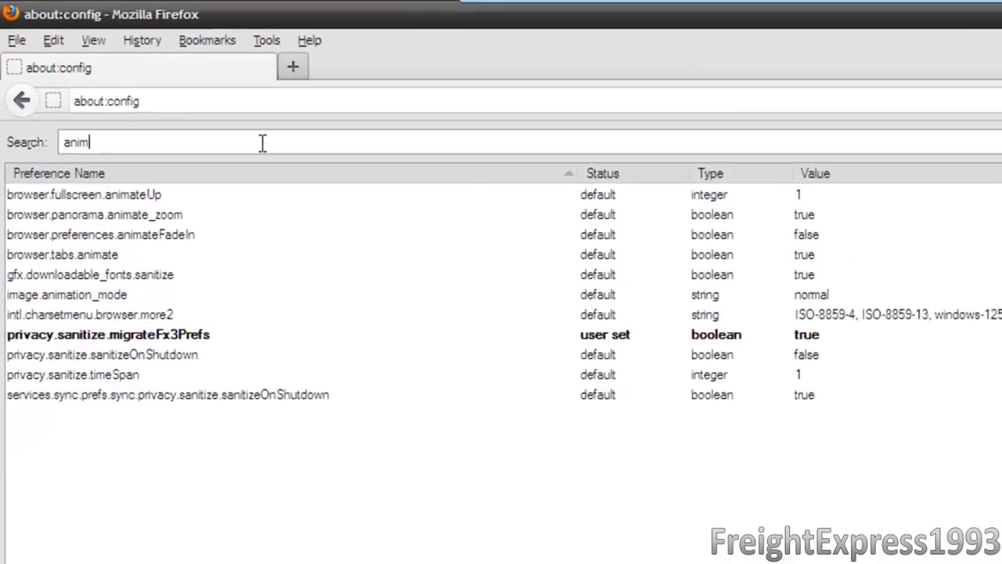
text(a)
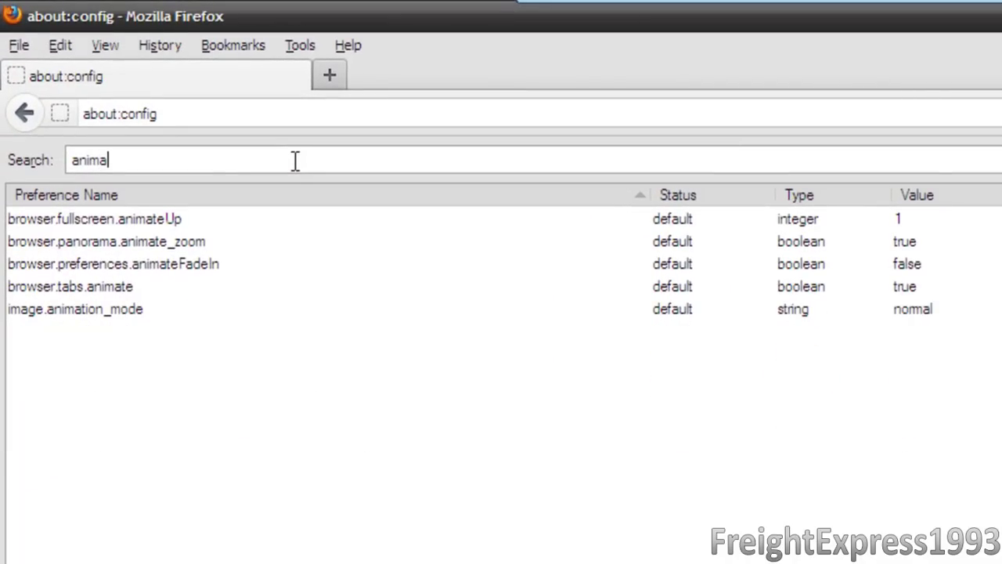
text(te)
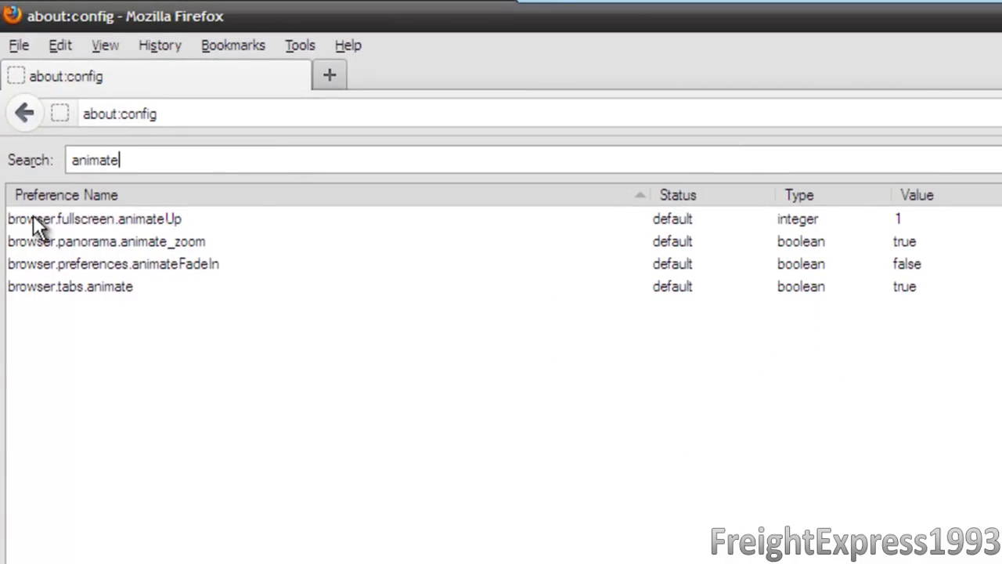
double_click(145, 224)
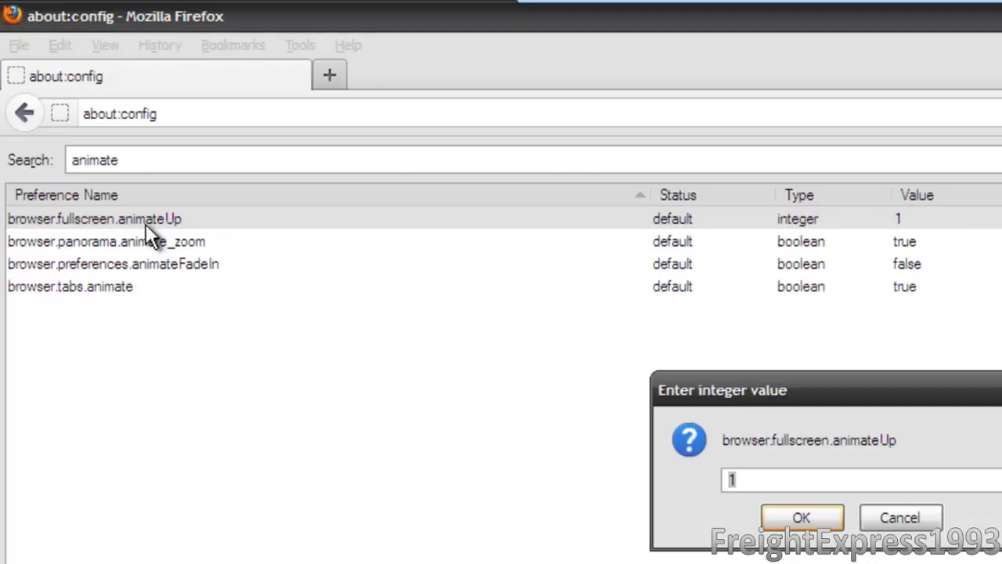
text(0)
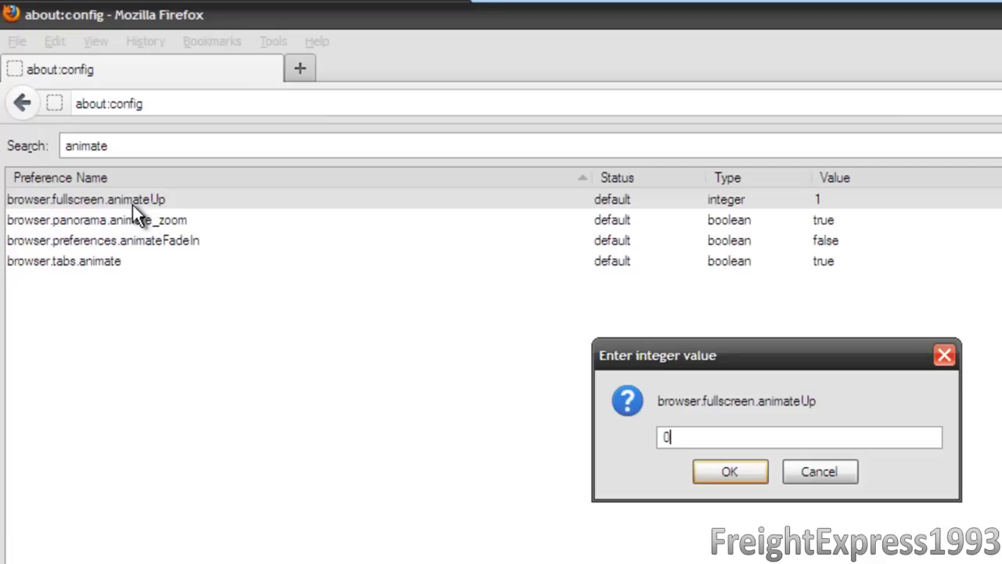
click(761, 470)
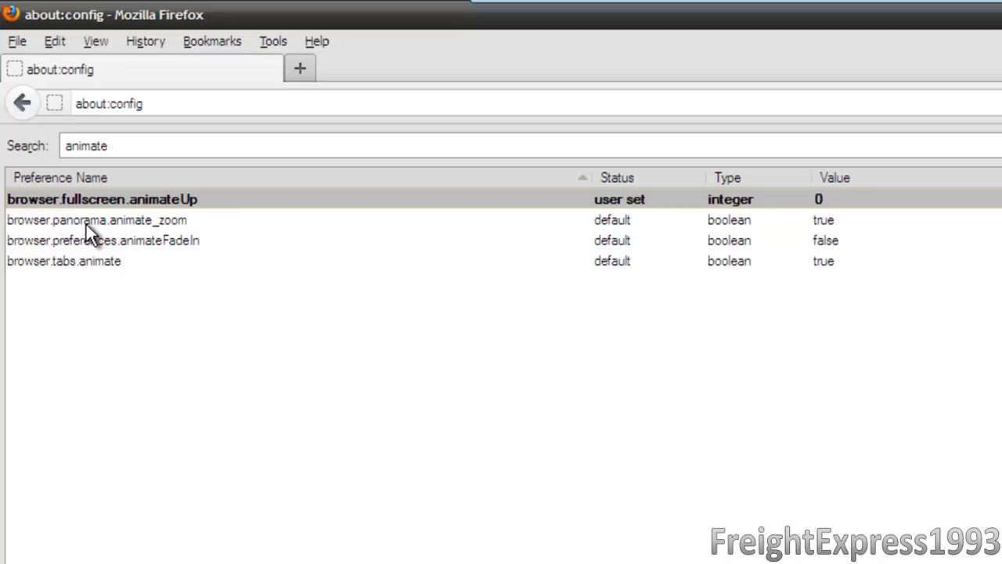
Switch the browser.panorama.animate_zoom and browser.tabs.animate preferences to false
double_click(86, 222)
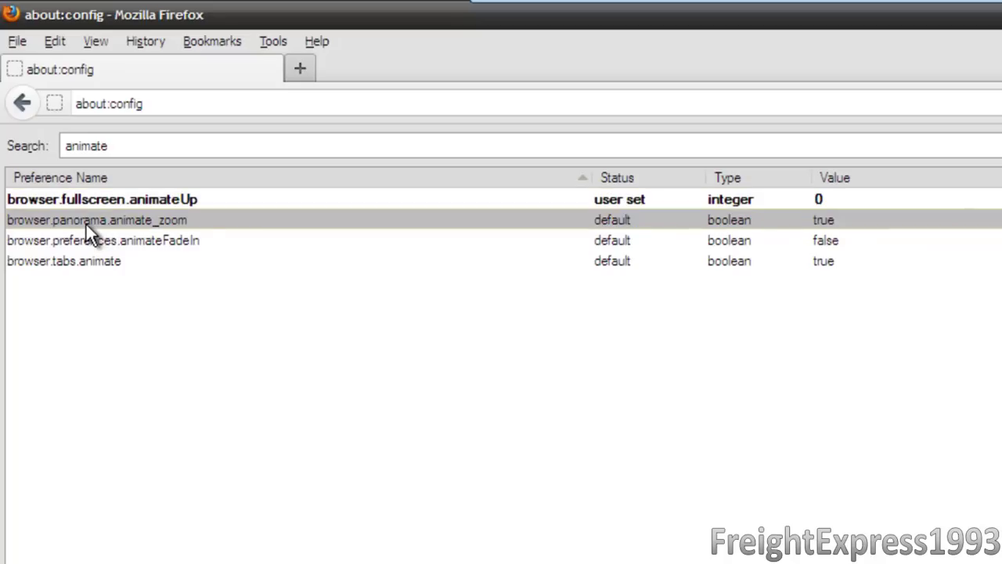
double_click(79, 265)
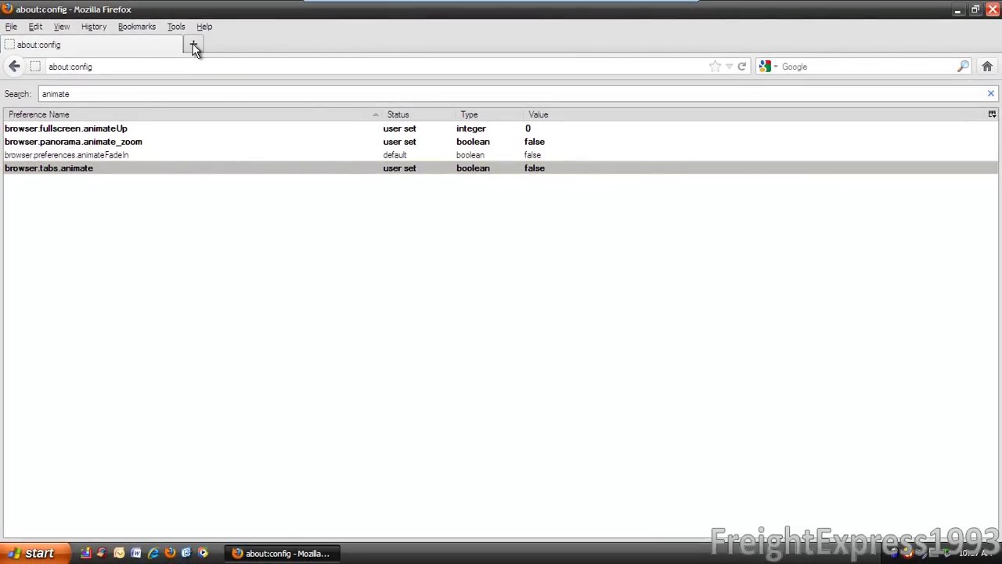
Open the Google page from a new tab's thumbnails and close the about:config tab
click(194, 46)
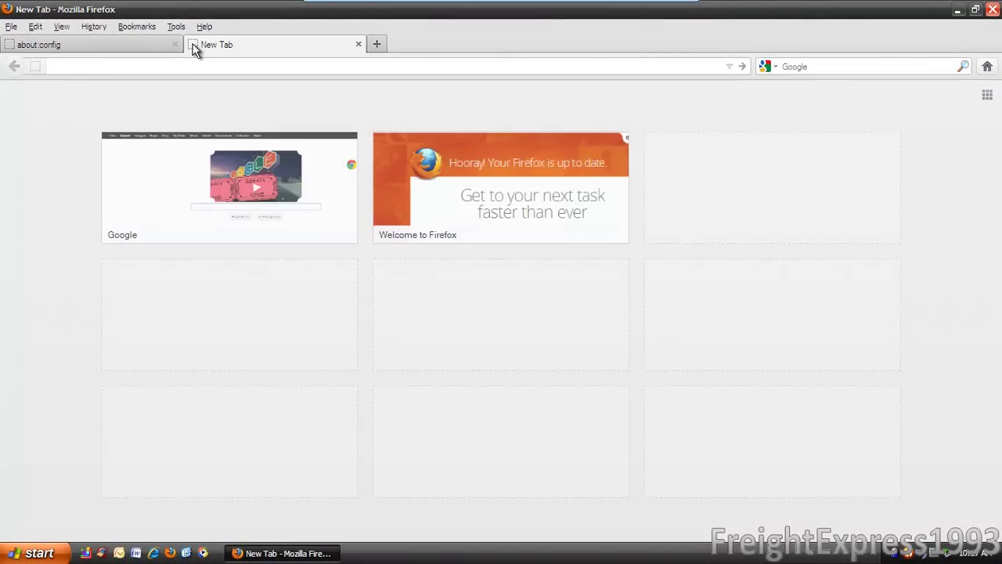
click(171, 176)
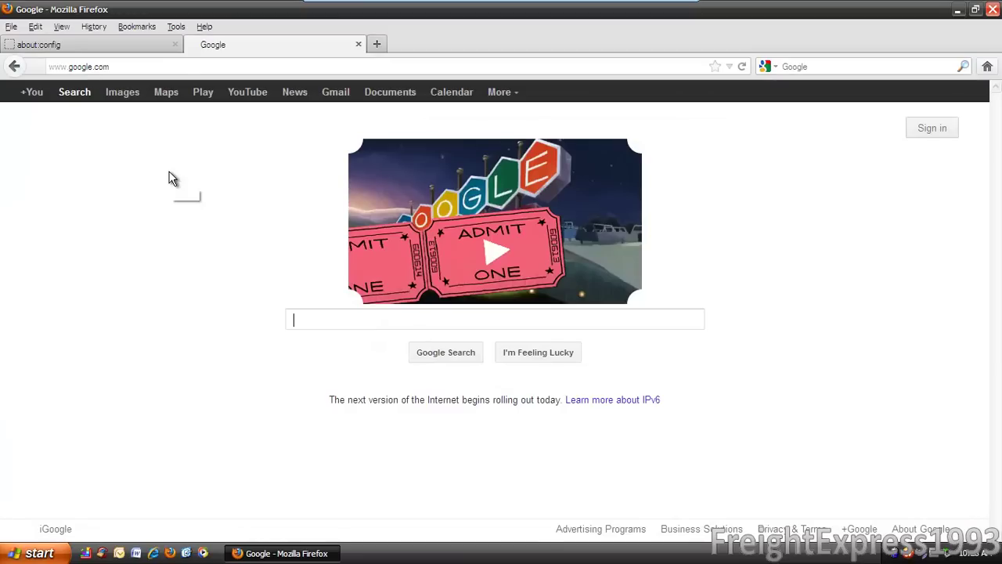
click(175, 44)
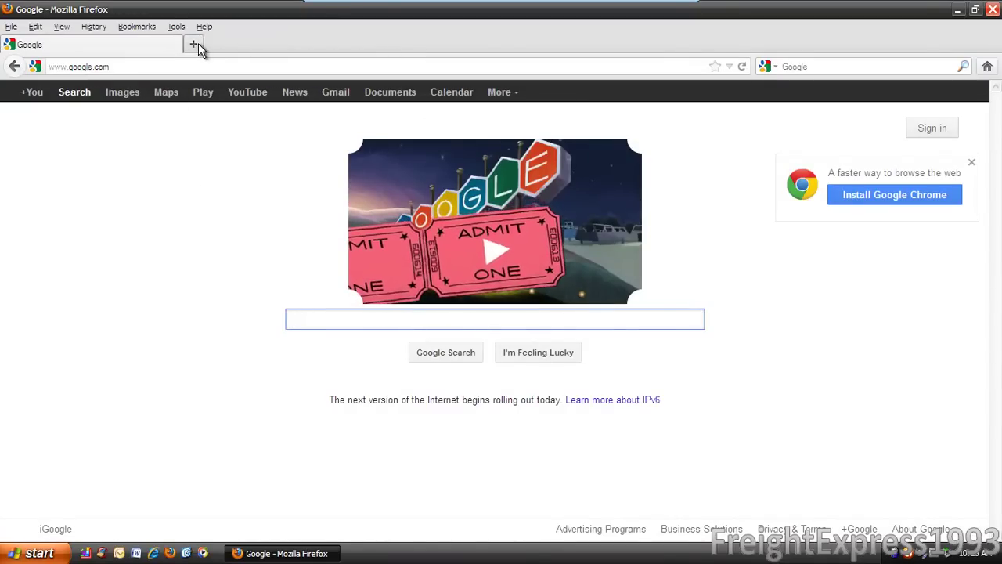
click(194, 45)
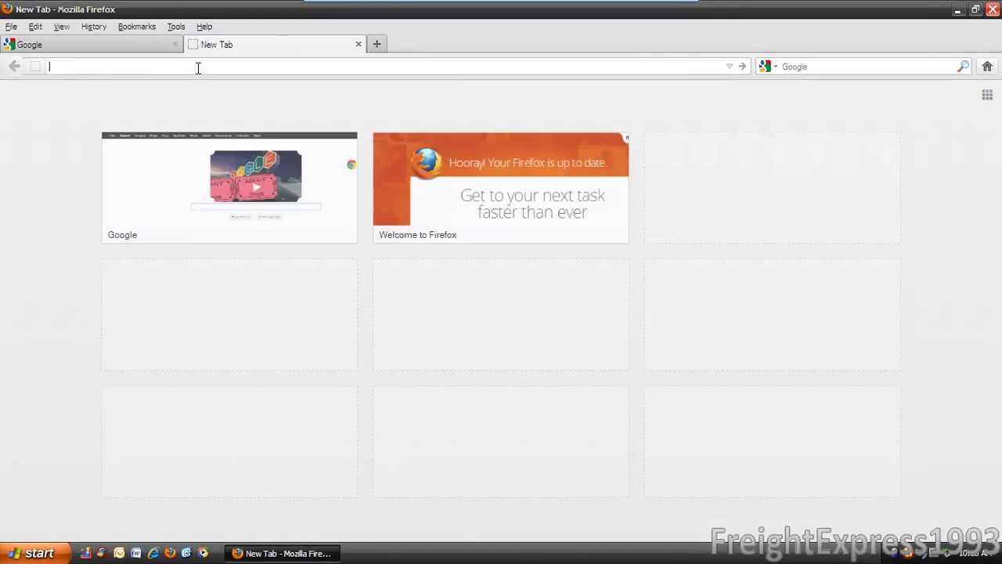
text(www.youtube.com)
key(Return)
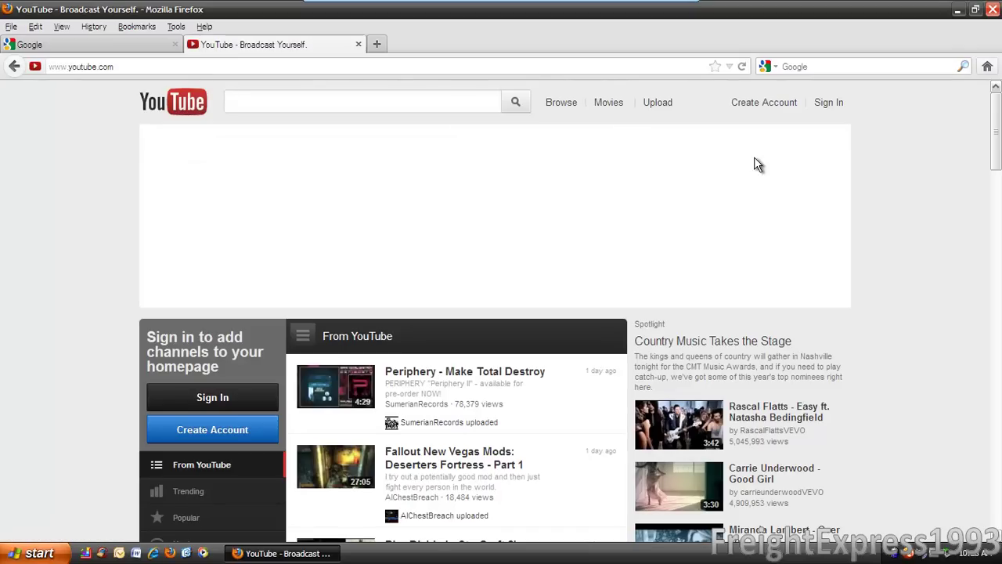
click(842, 133)
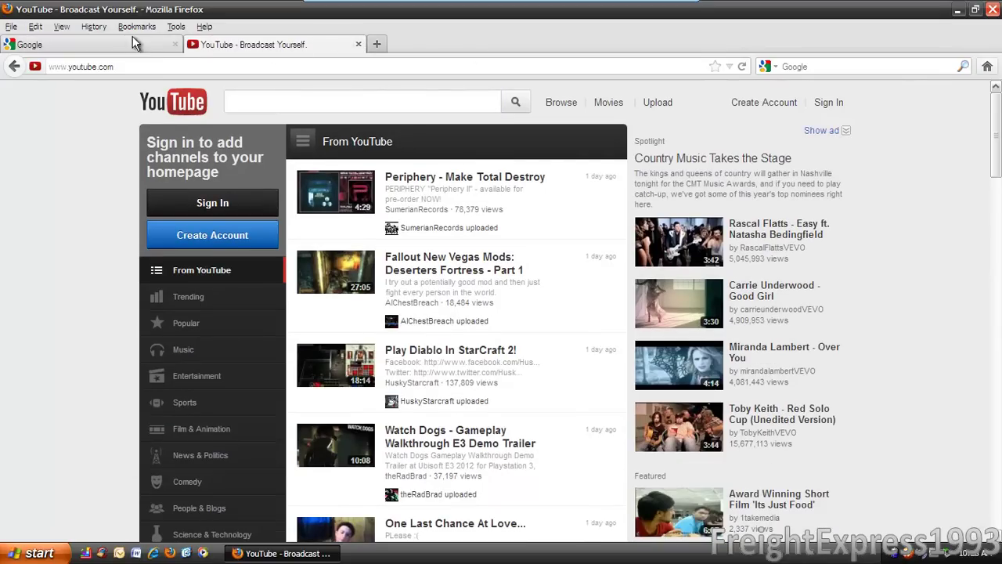
Close the YouTube tab and then the whole browser window
click(358, 44)
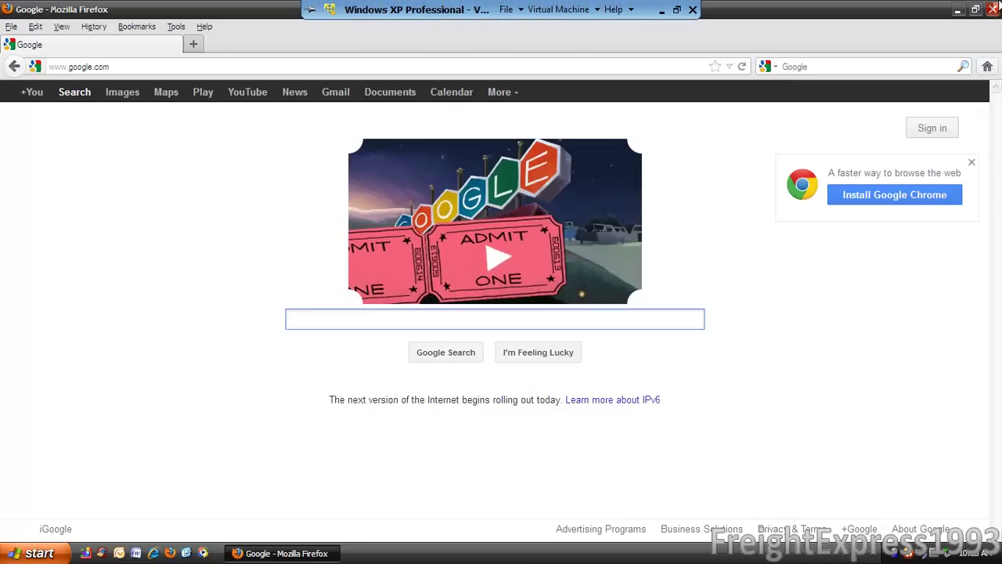
click(992, 9)
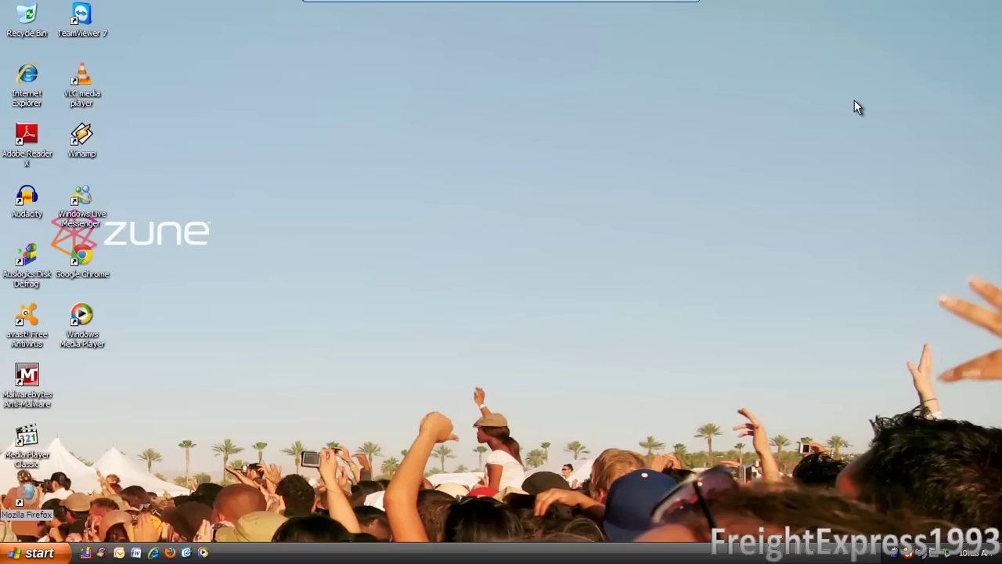
click(678, 11)
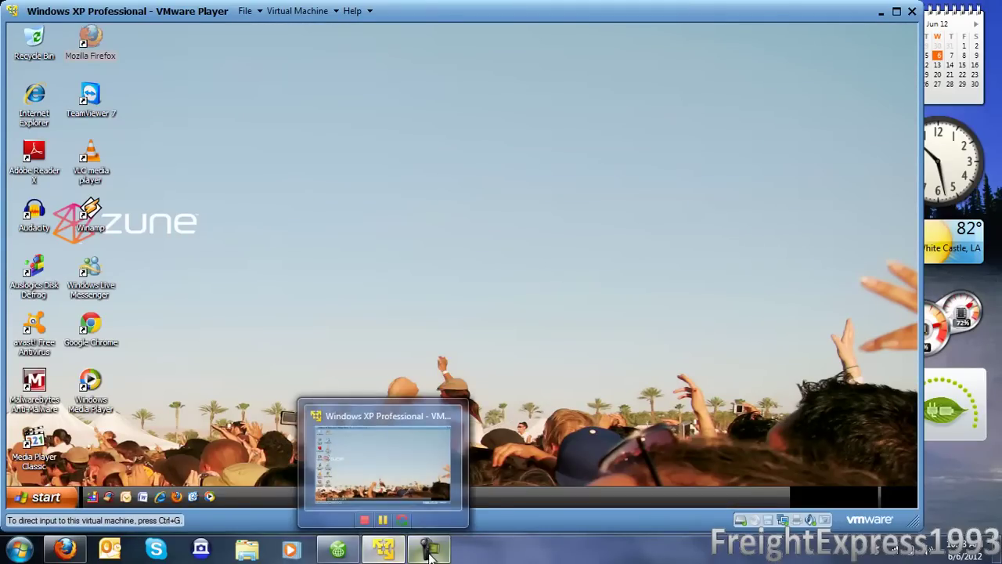
click(429, 555)
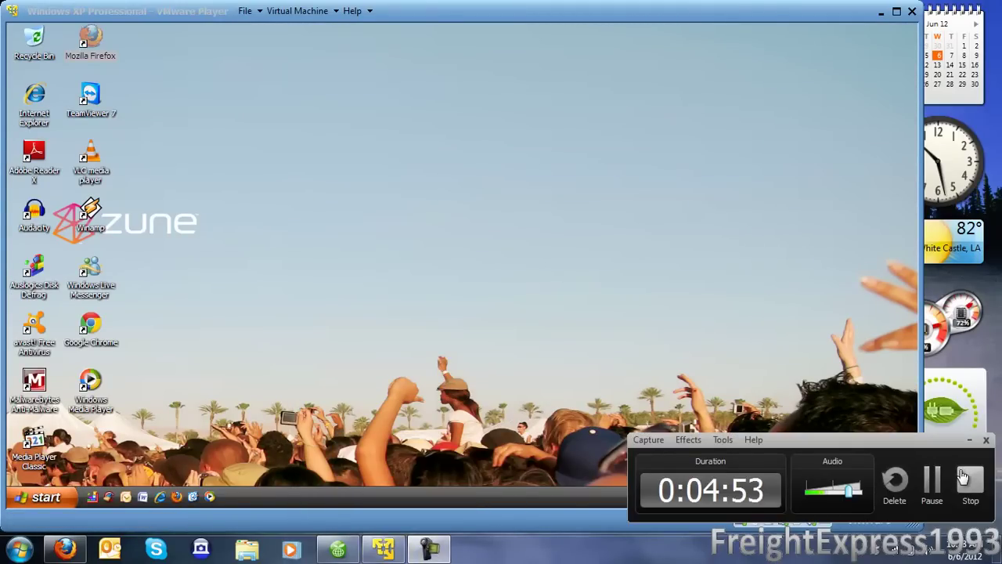